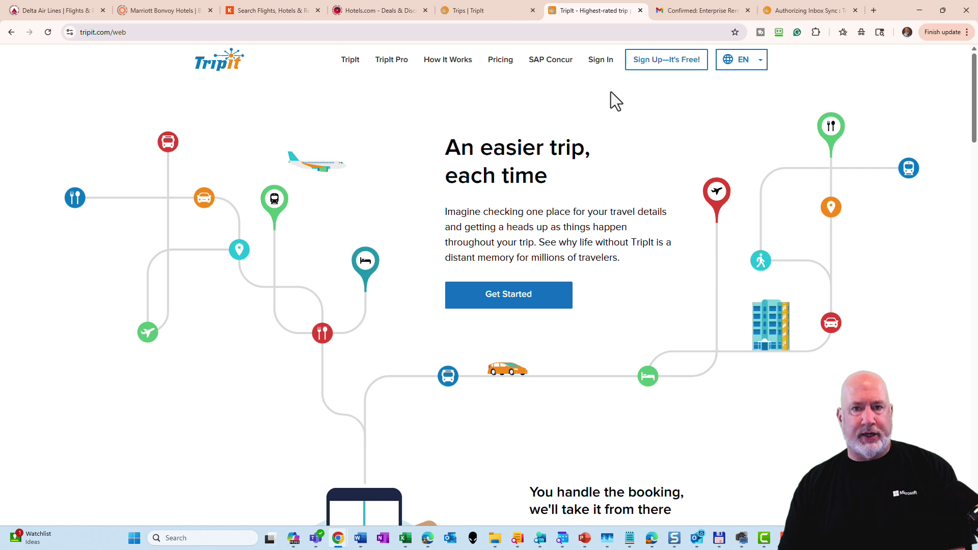
Sign in, confirm there are no past or upcoming trips, and begin adding a new trip
{"action": "left_click", "coordinate": [601, 63]}
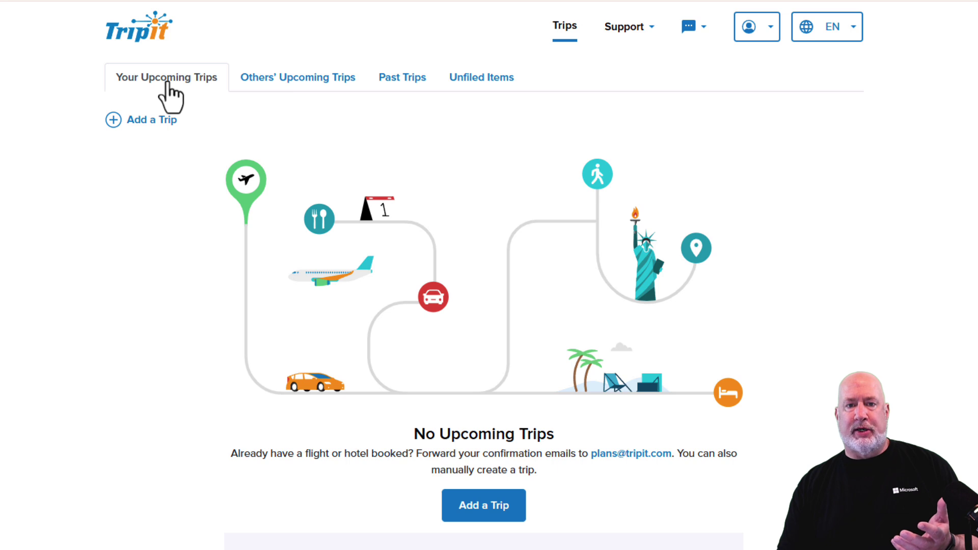
{"action": "left_click", "coordinate": [403, 77]}
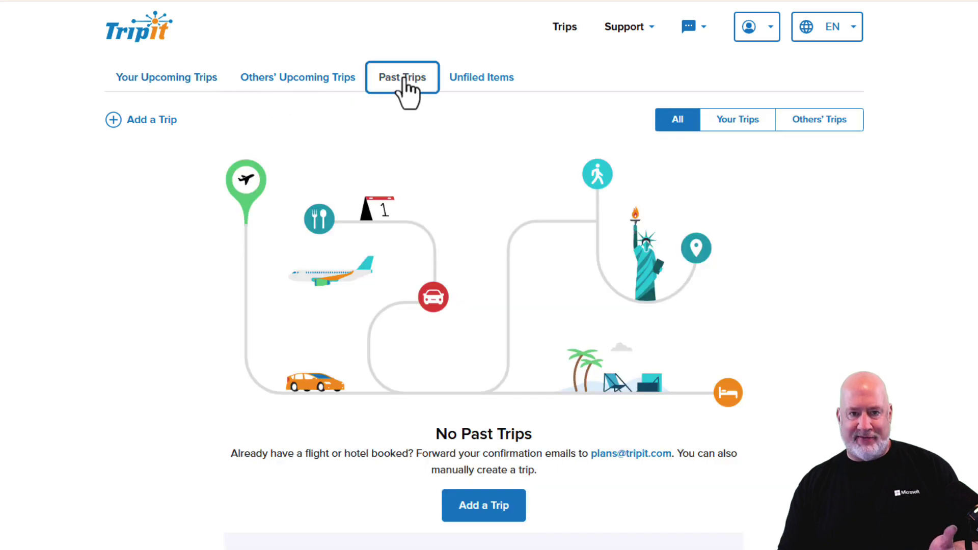
{"action": "left_click", "coordinate": [188, 80]}
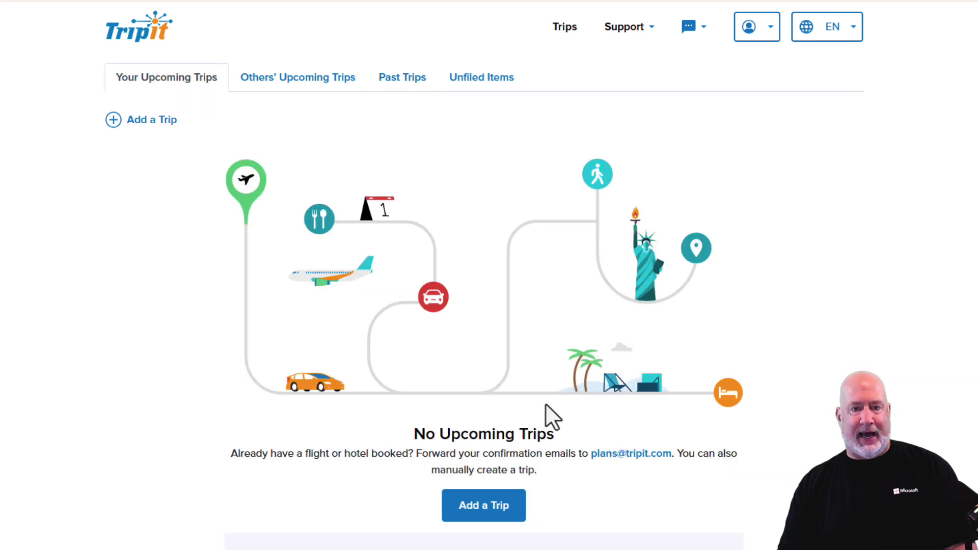
{"action": "left_click", "coordinate": [492, 512]}
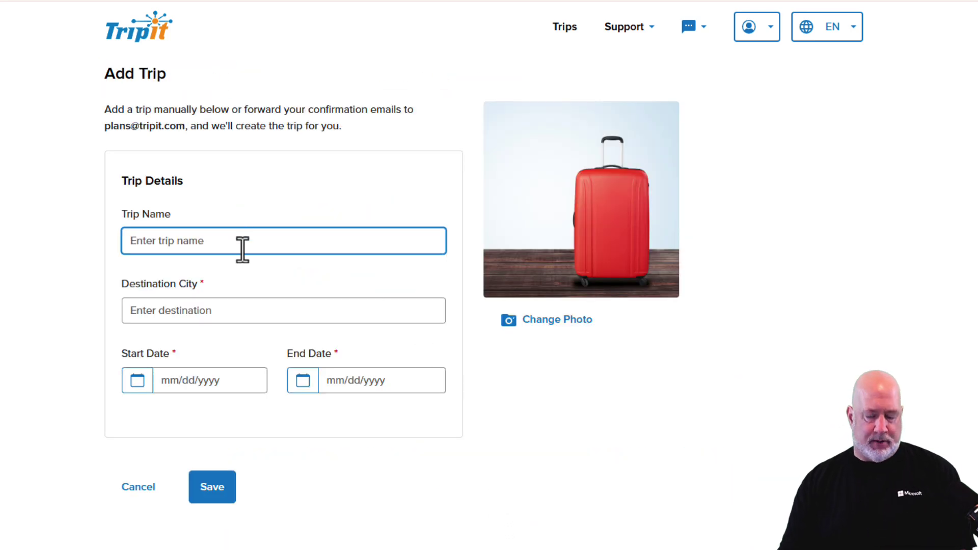
Name the trip 'Vero Beach' and set its destination to Vero Beach, FL
{"action": "type", "text": "V"}
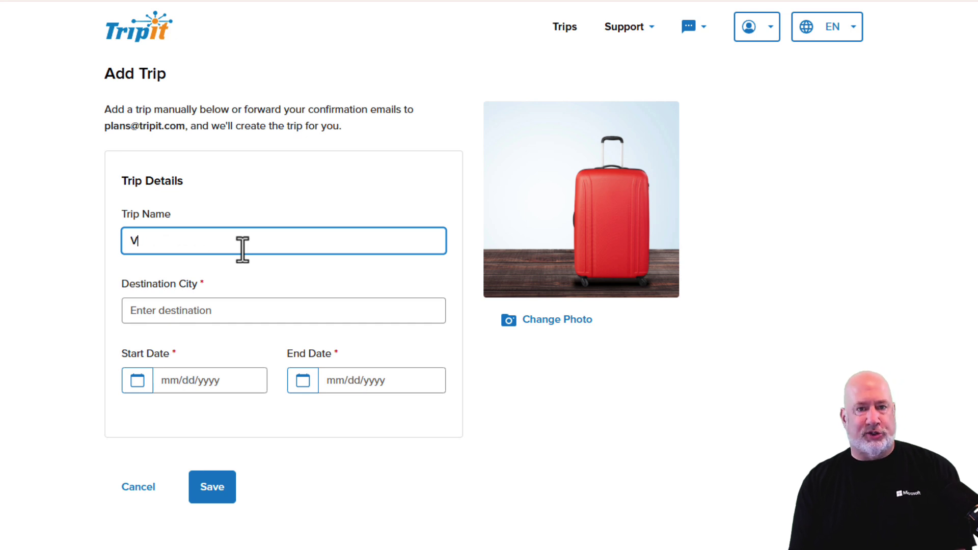
{"action": "type", "text": "ero Beach FL"}
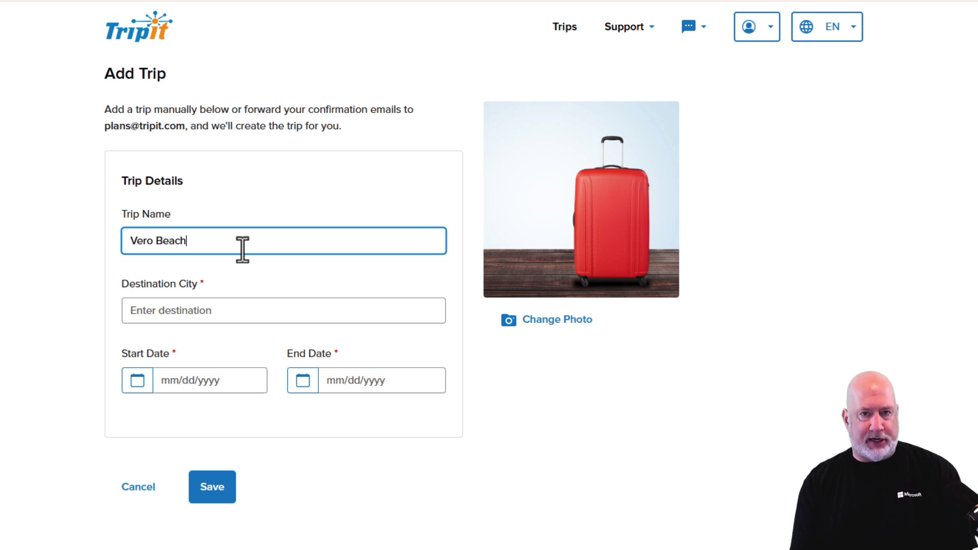
{"action": "key", "text": "BackSpace"}
{"action": "key", "text": "BackSpace"}
{"action": "key", "text": "BackSpace"}
{"action": "key", "text": "Tab"}
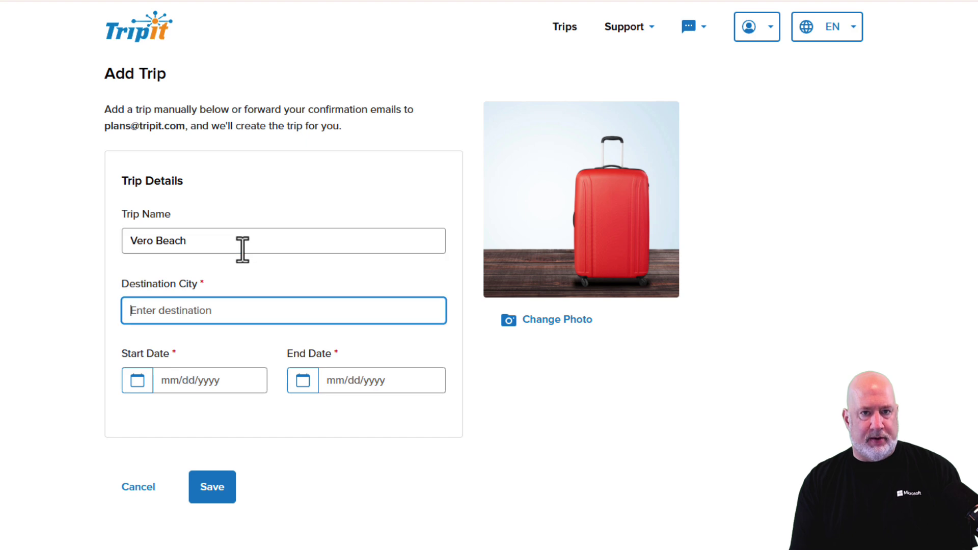
{"action": "type", "text": "Ve"}
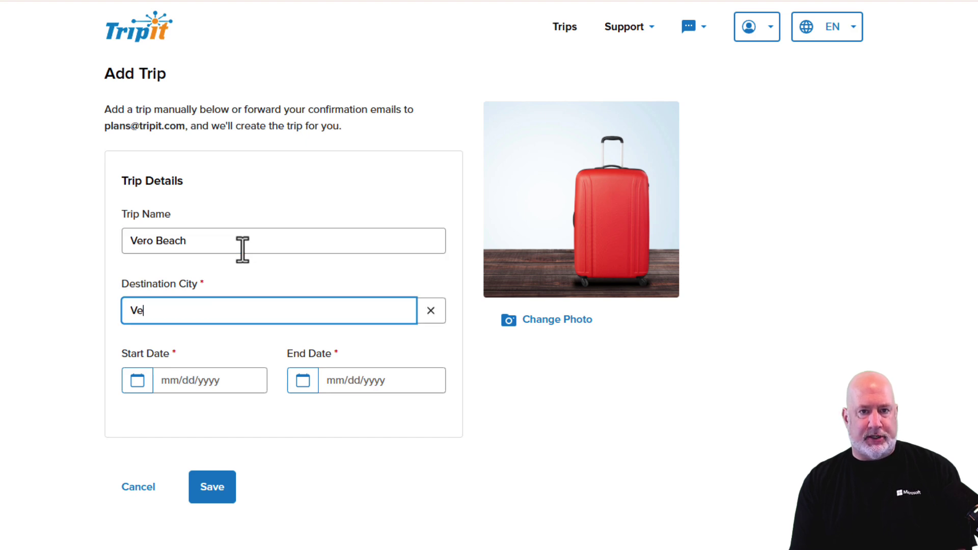
{"action": "type", "text": "ro Beach"}
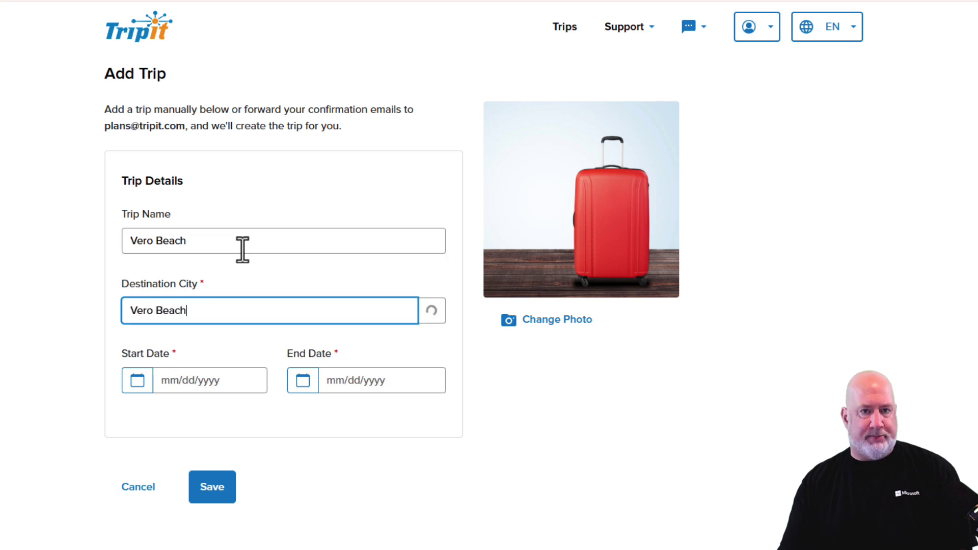
{"action": "left_click", "coordinate": [193, 382]}
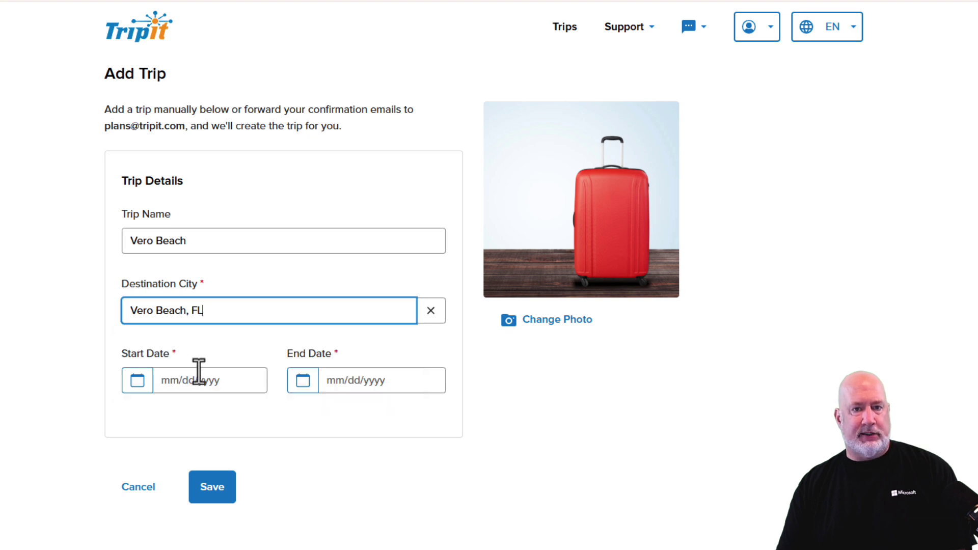
Set the trip dates to September 13–17, 2025 and save the trip
{"action": "left_click", "coordinate": [139, 383]}
{"action": "left_click", "coordinate": [255, 414]}
{"action": "left_click", "coordinate": [254, 415]}
{"action": "left_click", "coordinate": [254, 415]}
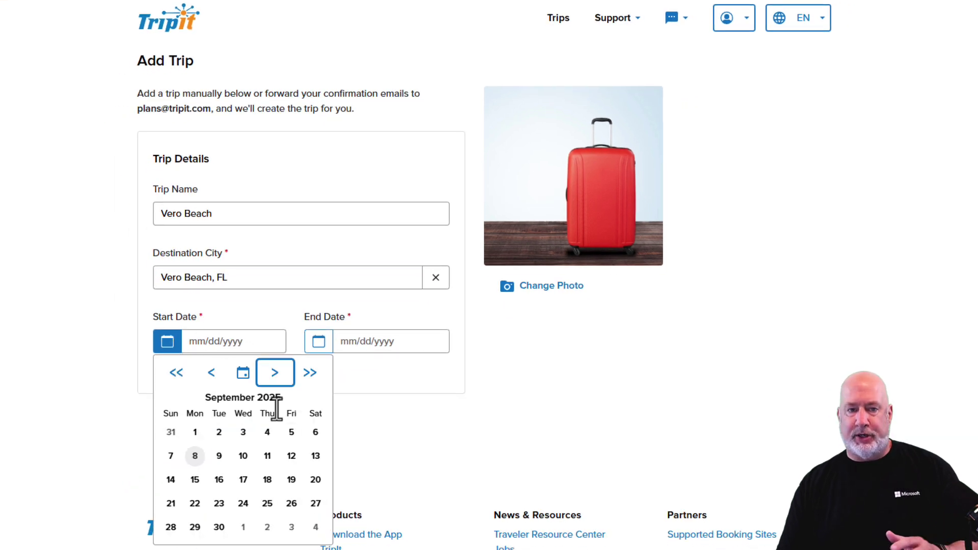
{"action": "left_click", "coordinate": [316, 454]}
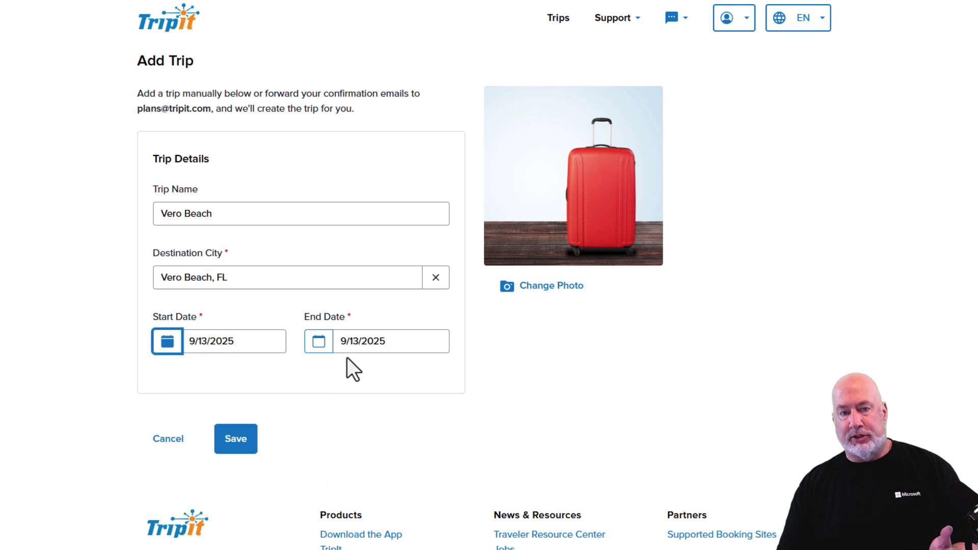
{"action": "left_click", "coordinate": [319, 343]}
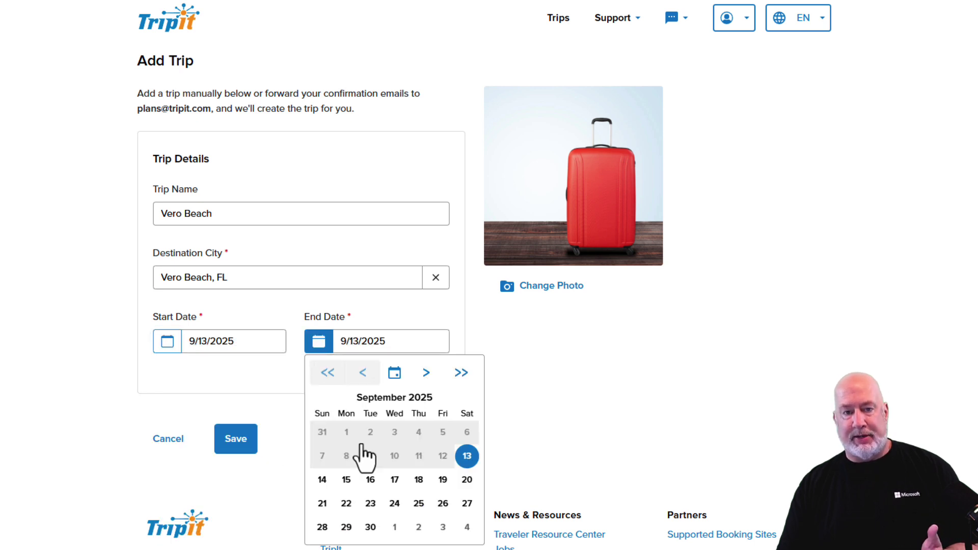
{"action": "left_click", "coordinate": [392, 484]}
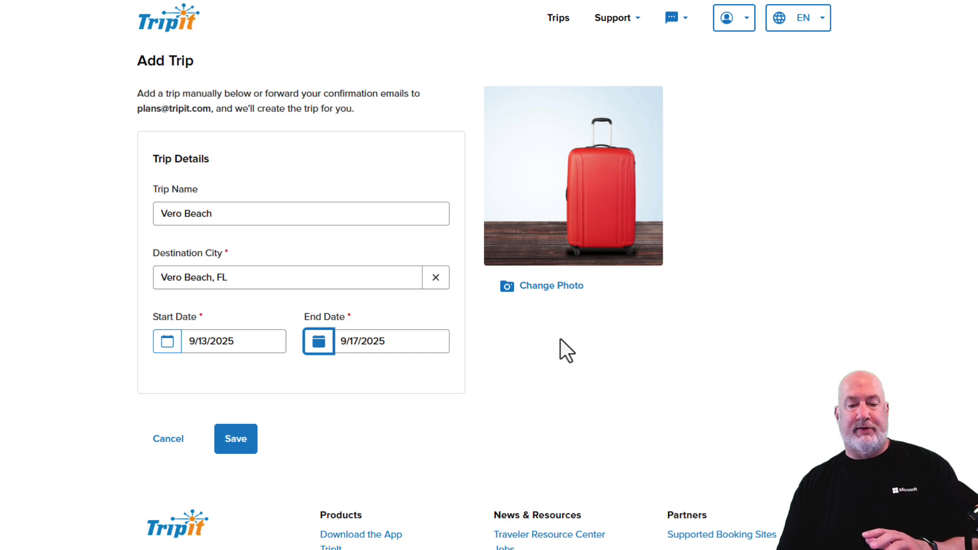
{"action": "left_click", "coordinate": [235, 443]}
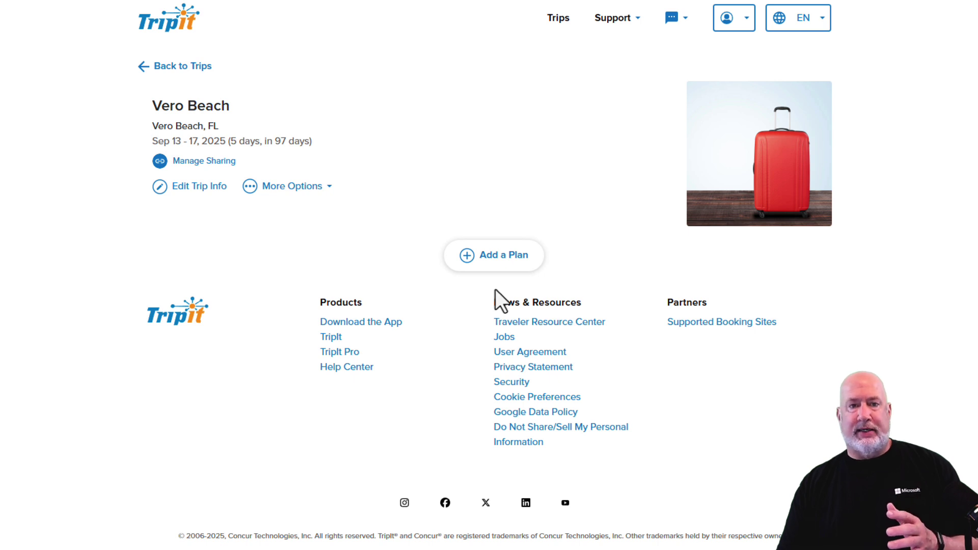
Start a Car Rental plan for Vero Beach, then discard the empty form
{"action": "left_click", "coordinate": [500, 257]}
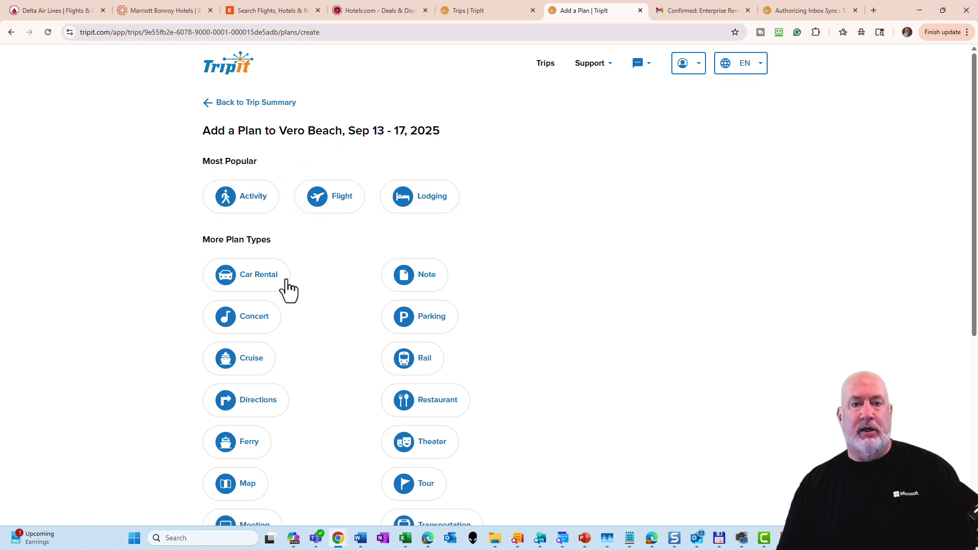
{"action": "left_click", "coordinate": [259, 289]}
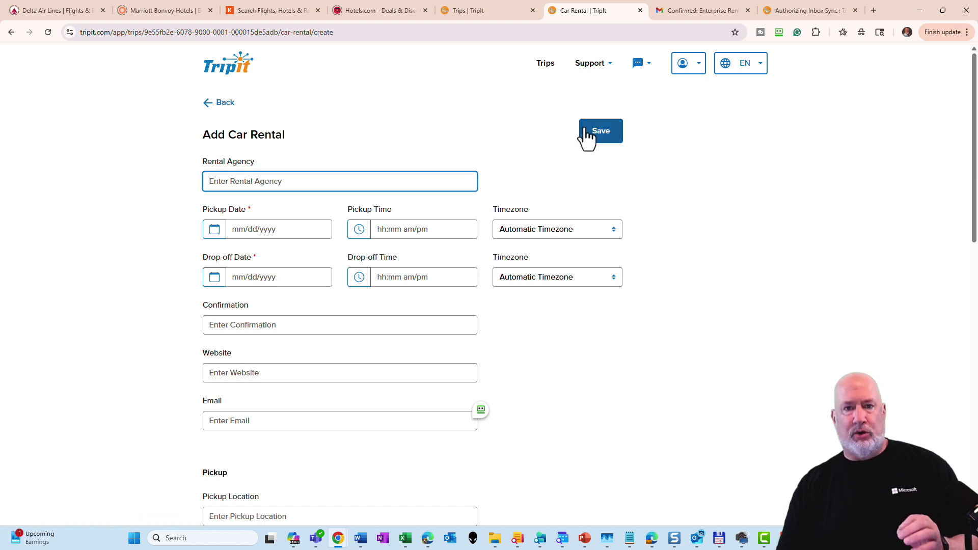
{"action": "left_click", "coordinate": [224, 106]}
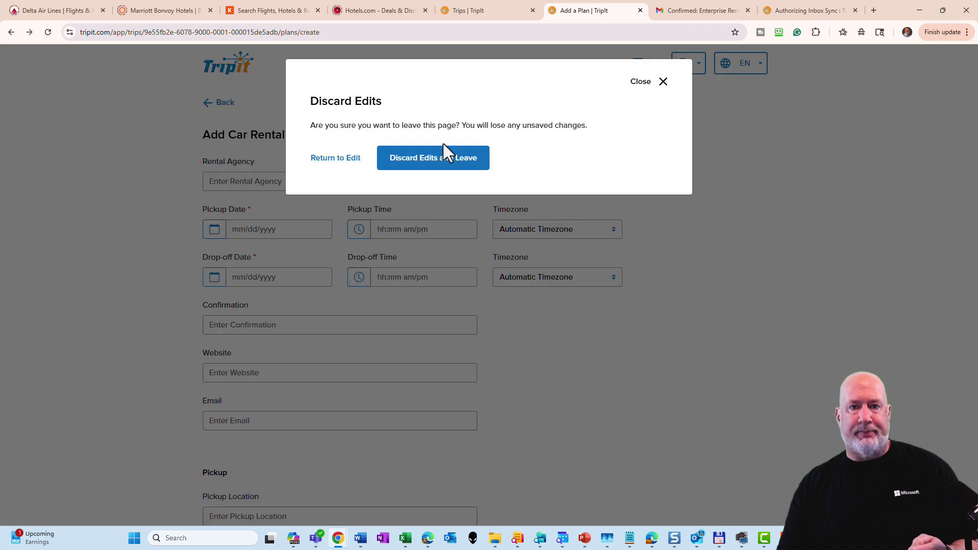
{"action": "left_click", "coordinate": [432, 168]}
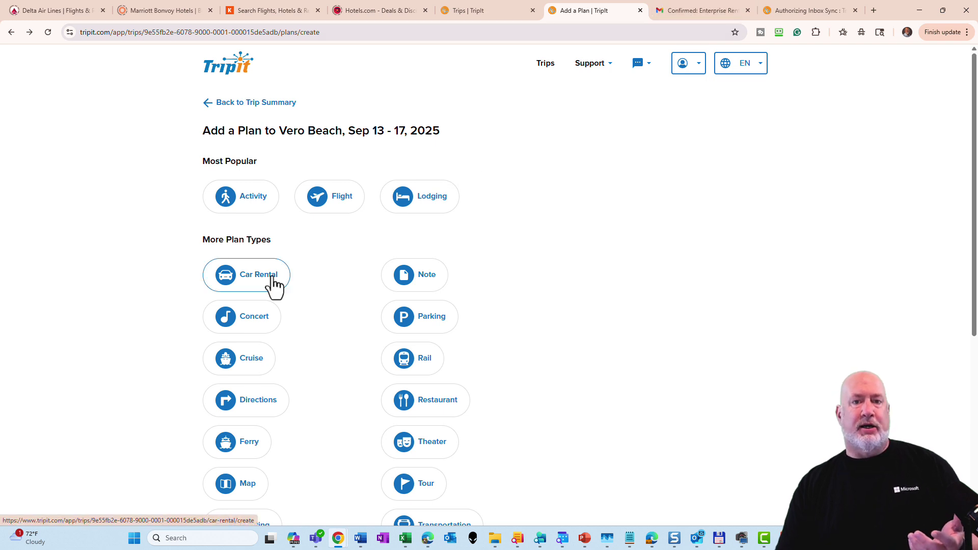
{"action": "left_click", "coordinate": [688, 14]}
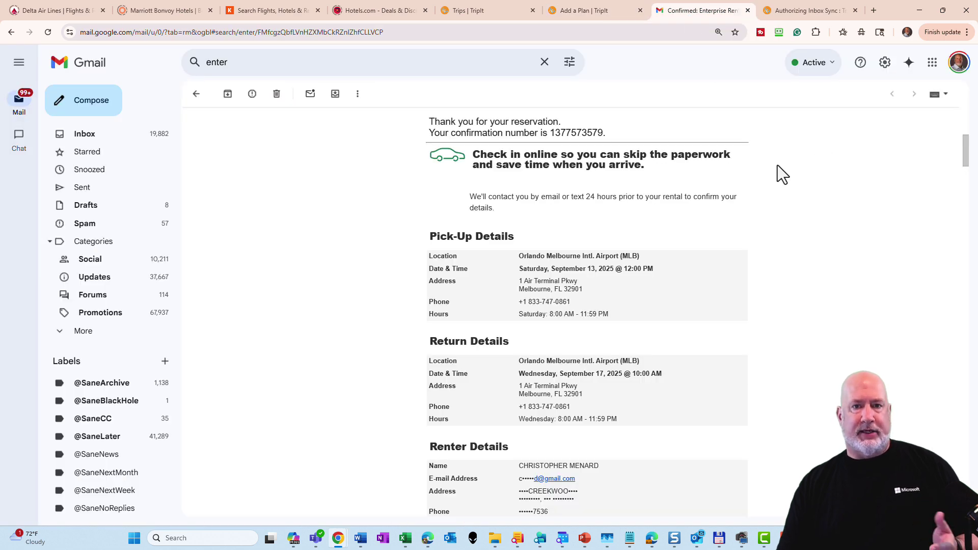
{"action": "scroll", "coordinate": [948, 153], "scroll_direction": "up", "scroll_amount": 4}
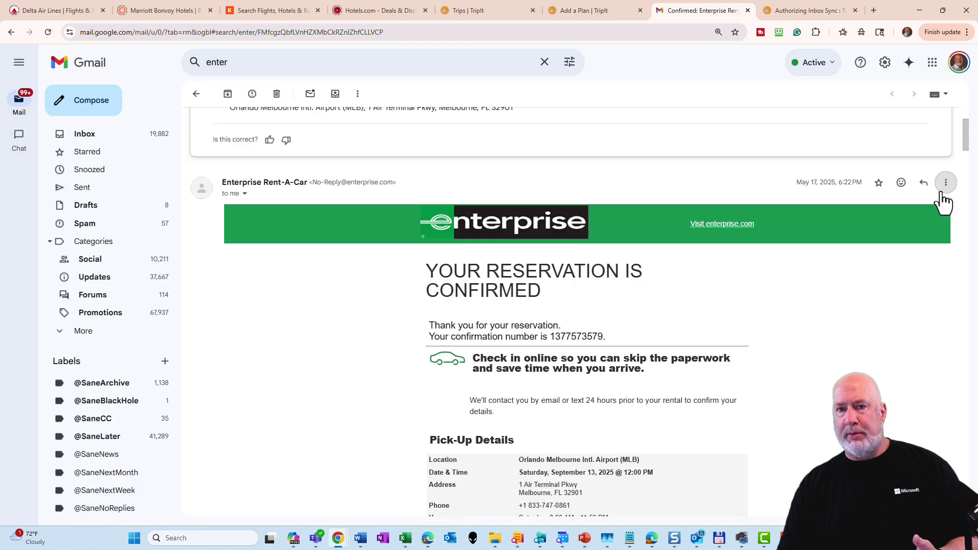
{"action": "left_click", "coordinate": [943, 188]}
{"action": "left_click", "coordinate": [850, 220]}
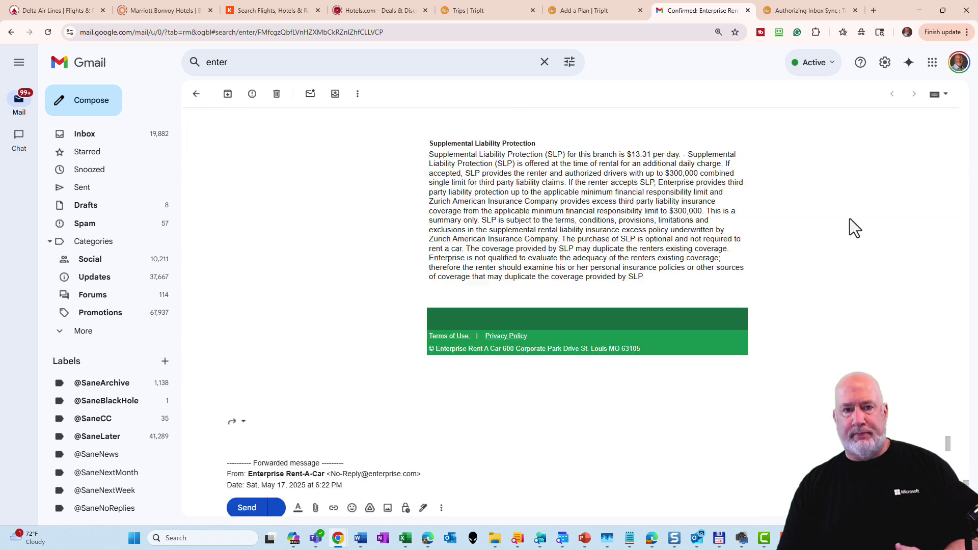
{"action": "key", "text": "ctrl+v"}
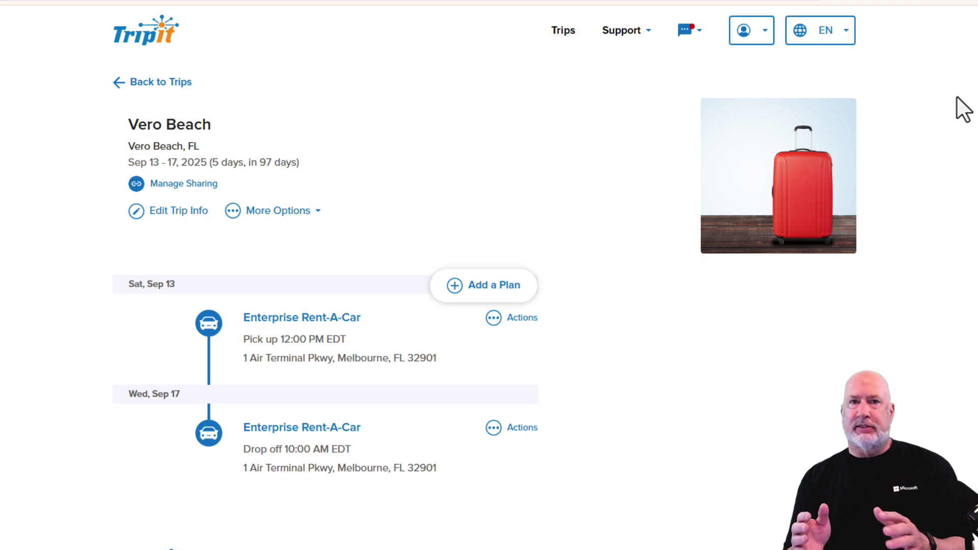
{"action": "left_click", "coordinate": [688, 31]}
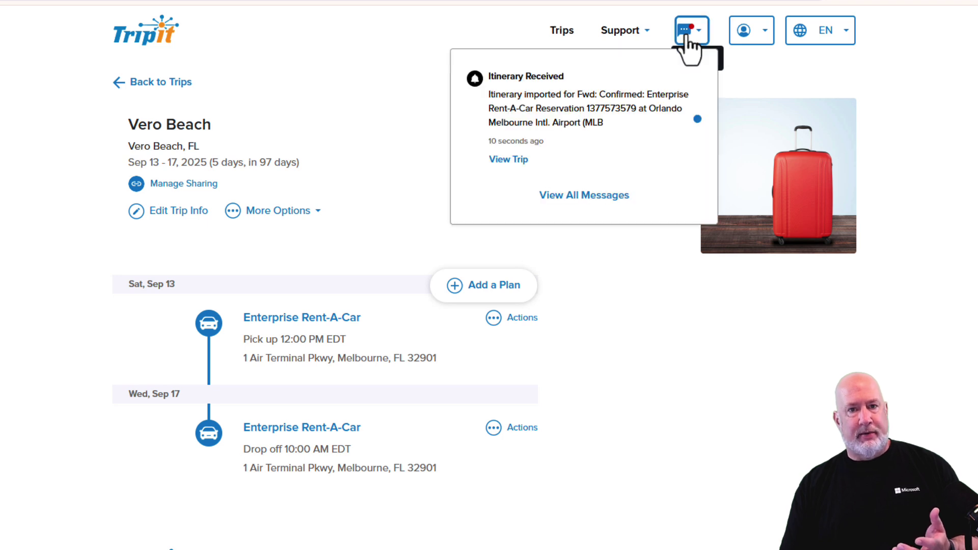
{"action": "left_click", "coordinate": [687, 33]}
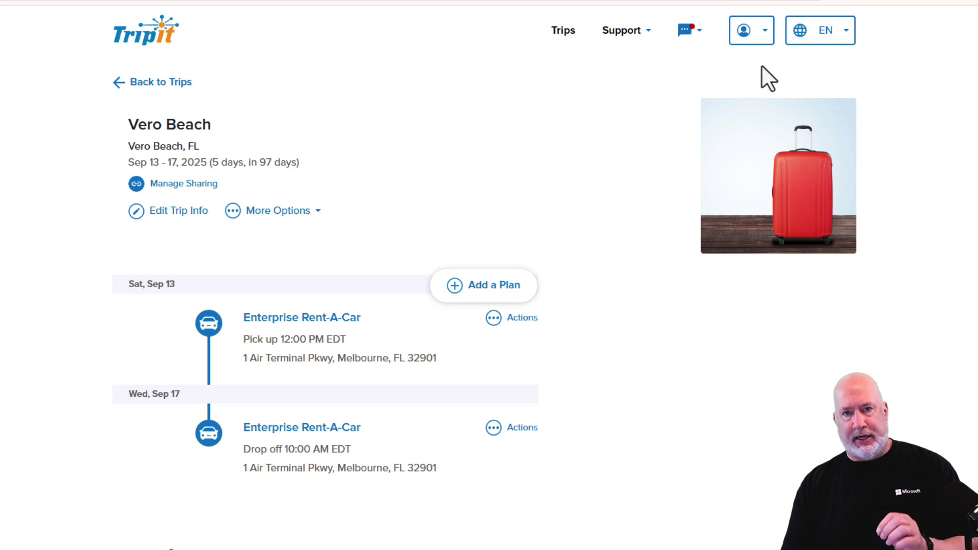
Review the Email Addresses section on the TripIt account profile page
{"action": "left_click", "coordinate": [764, 31]}
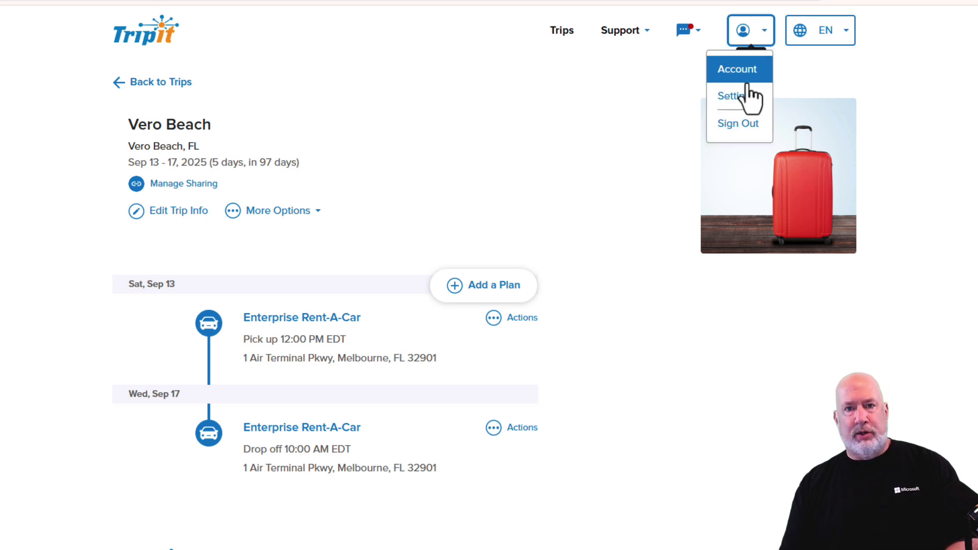
{"action": "left_click", "coordinate": [743, 104]}
{"action": "left_click", "coordinate": [752, 30]}
{"action": "left_click", "coordinate": [737, 69]}
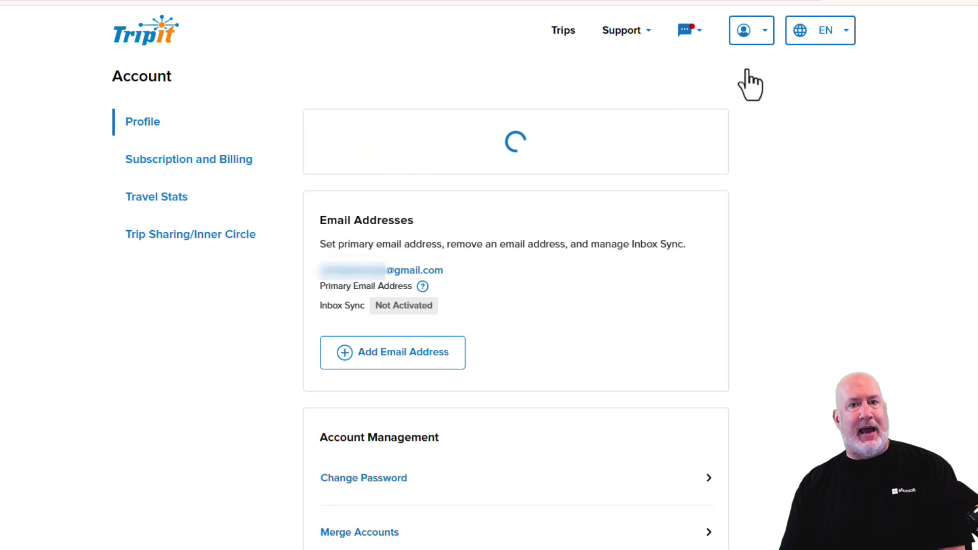
{"action": "scroll", "coordinate": [751, 132], "scroll_direction": "down", "scroll_amount": 4}
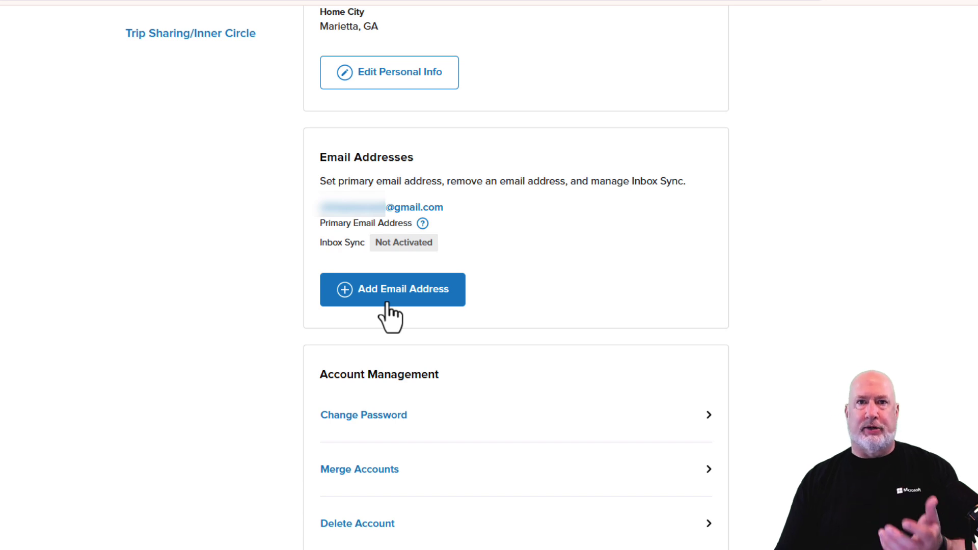
{"action": "scroll", "coordinate": [750, 243], "scroll_direction": "up", "scroll_amount": 4}
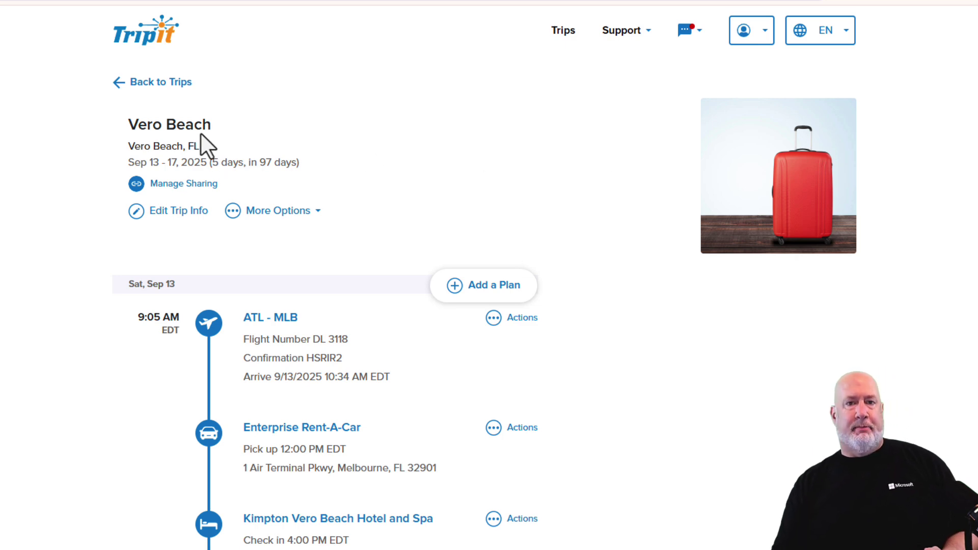
{"action": "left_click", "coordinate": [156, 83]}
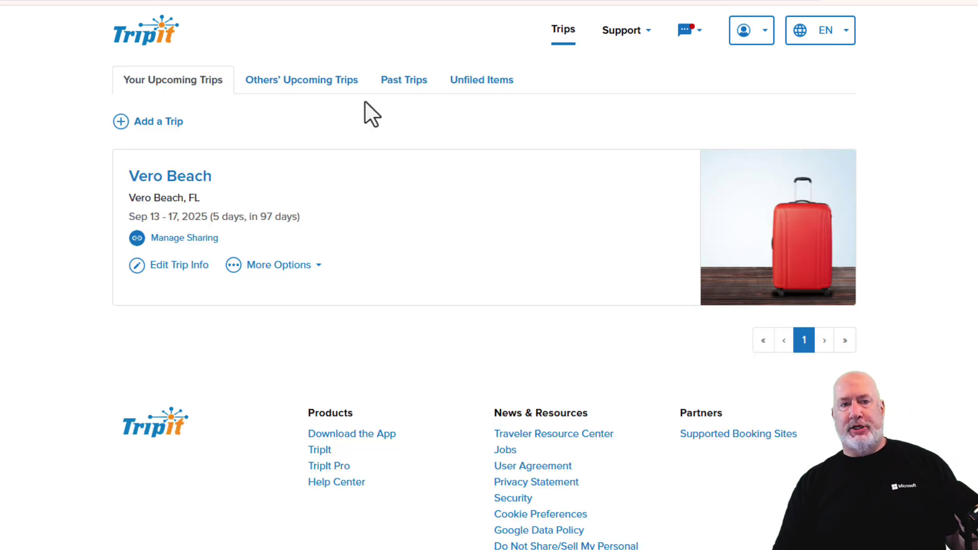
{"action": "left_click", "coordinate": [183, 178]}
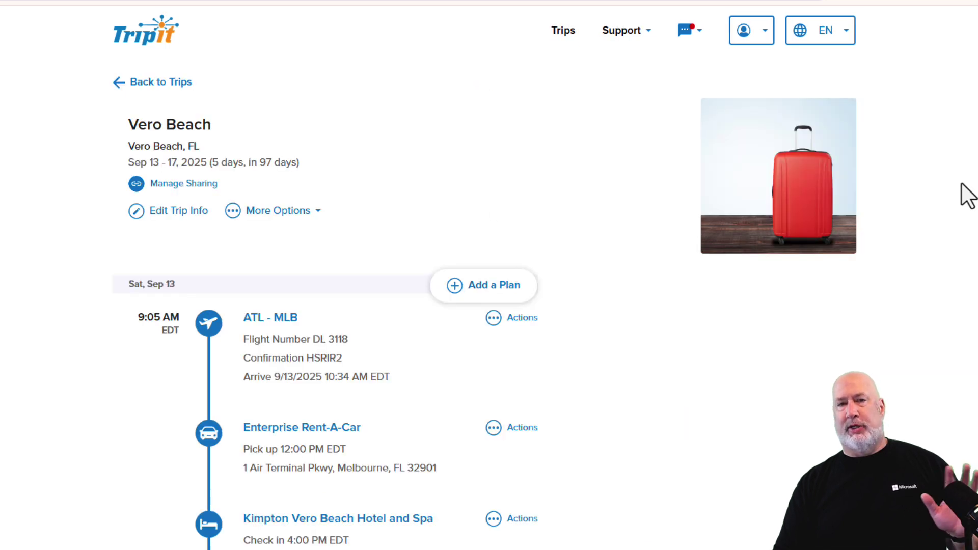
{"action": "scroll", "coordinate": [962, 189], "scroll_direction": "down", "scroll_amount": 4}
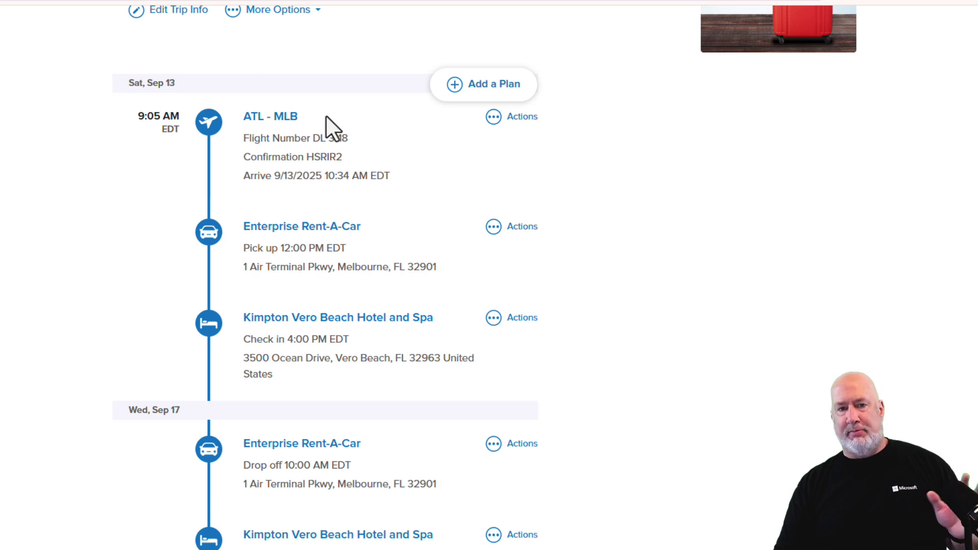
{"action": "scroll", "coordinate": [327, 125], "scroll_direction": "down", "scroll_amount": 1}
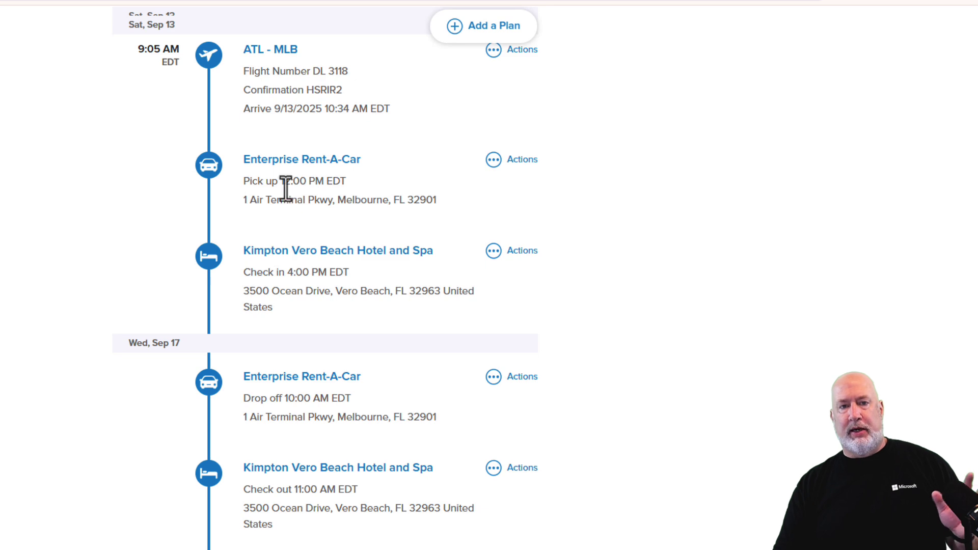
{"action": "scroll", "coordinate": [286, 192], "scroll_direction": "down", "scroll_amount": 1}
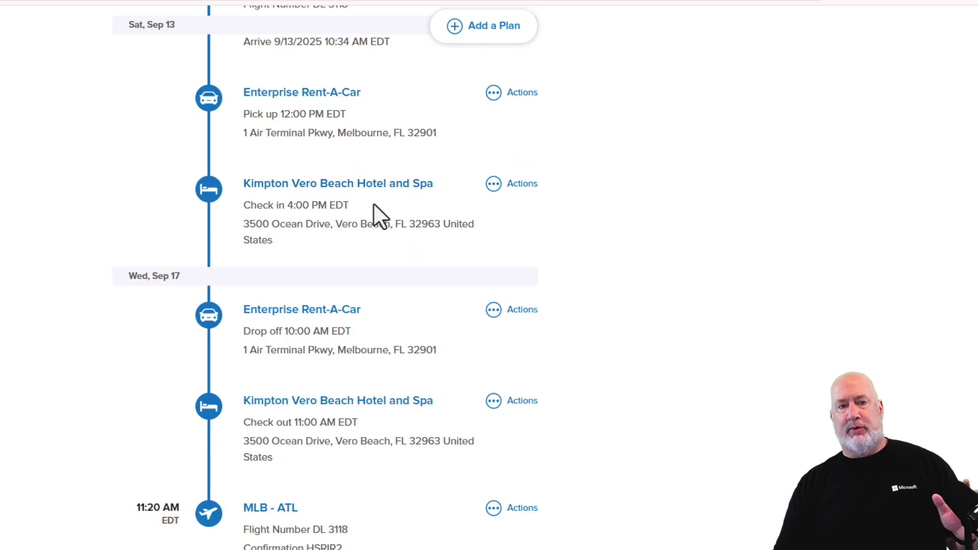
{"action": "scroll", "coordinate": [387, 214], "scroll_direction": "down", "scroll_amount": 2}
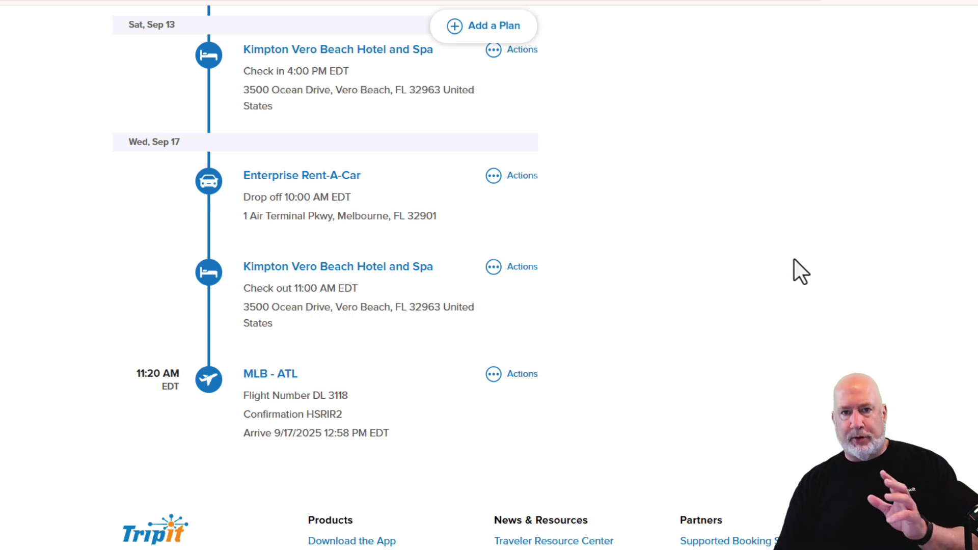
{"action": "scroll", "coordinate": [785, 267], "scroll_direction": "up", "scroll_amount": 2}
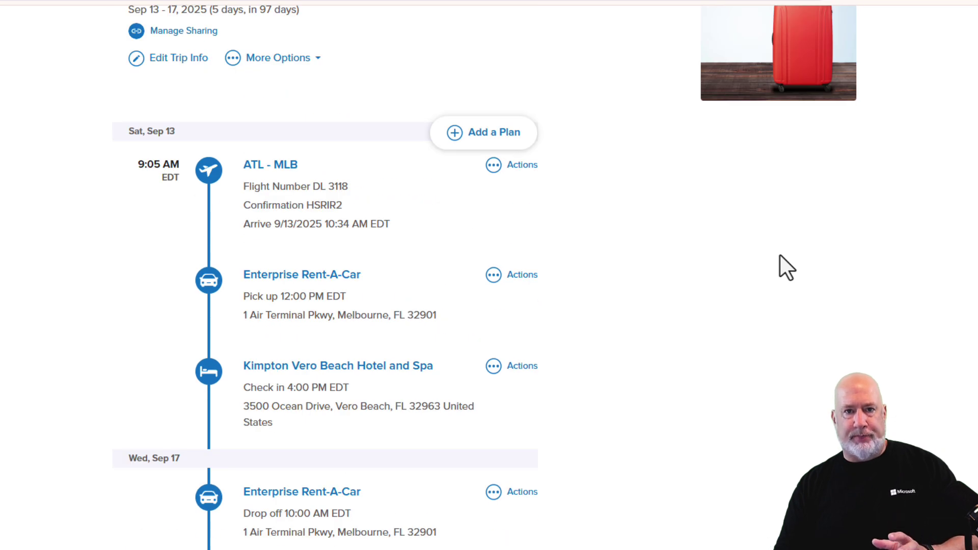
{"action": "scroll", "coordinate": [780, 256], "scroll_direction": "up", "scroll_amount": 3}
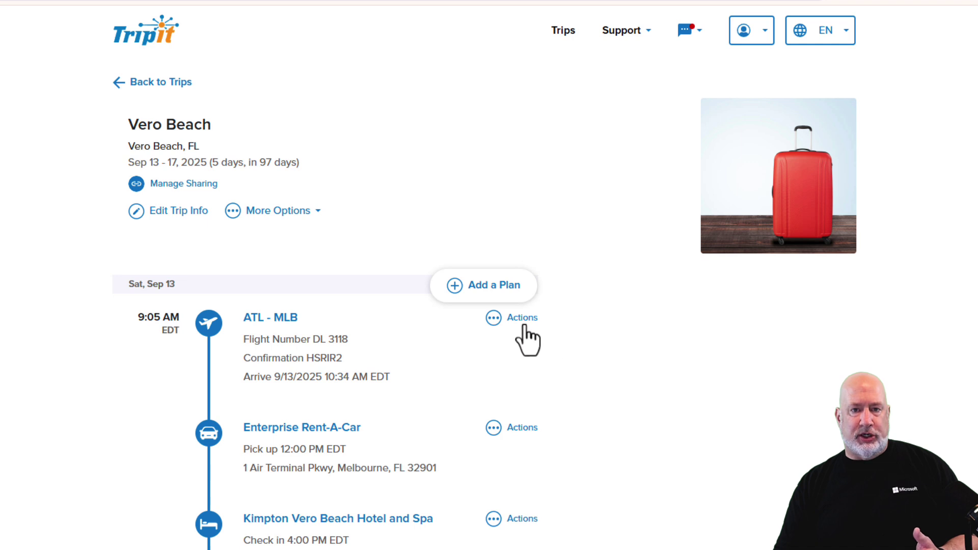
Check the ATL–MLB flight's action choices, then return to the upcoming trips list
{"action": "left_click", "coordinate": [495, 324]}
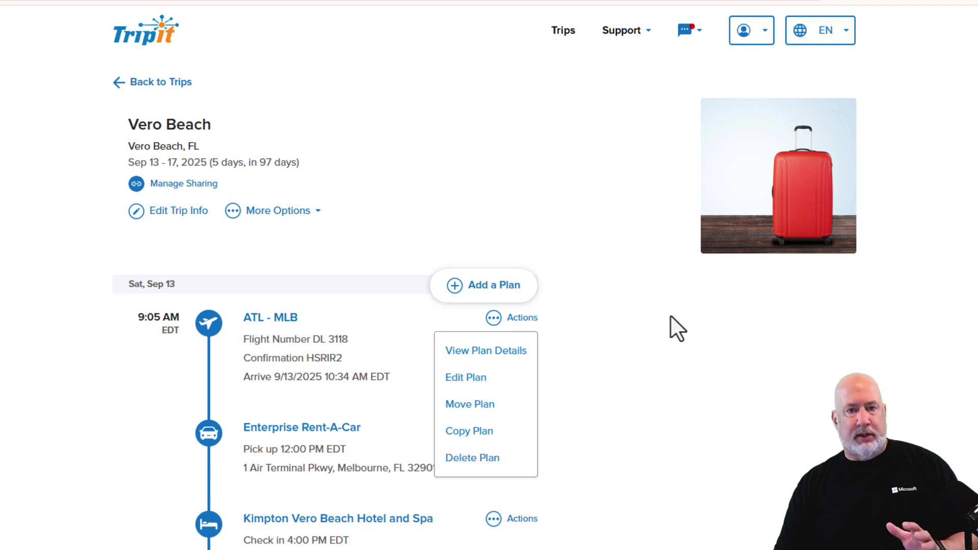
{"action": "left_click", "coordinate": [677, 328]}
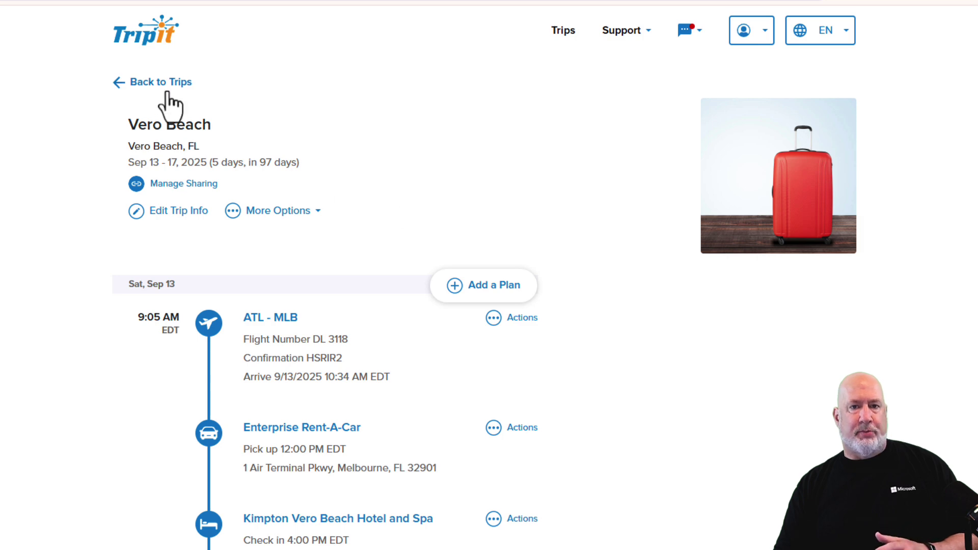
{"action": "left_click", "coordinate": [168, 83]}
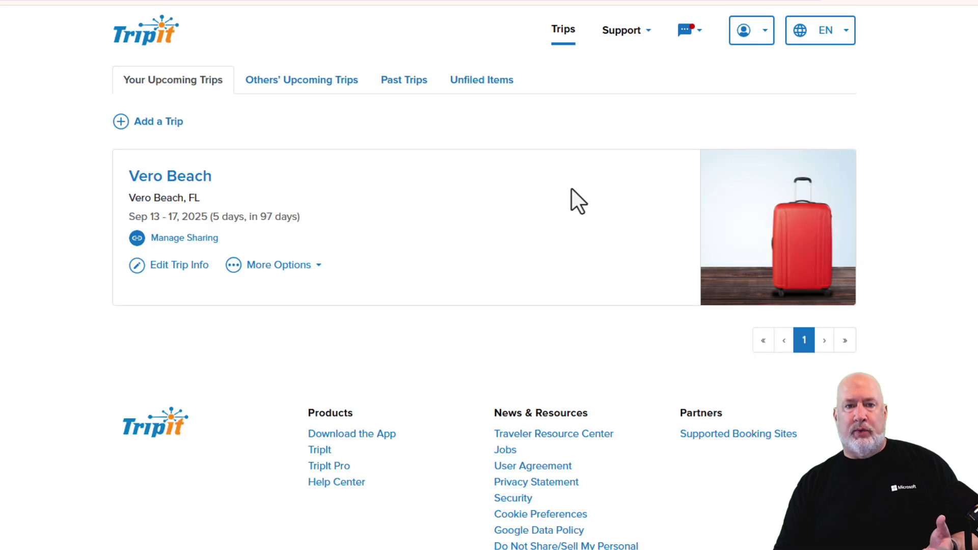
Open and cancel the Vero Beach trip info editor, then show its More Options
{"action": "left_click", "coordinate": [183, 270]}
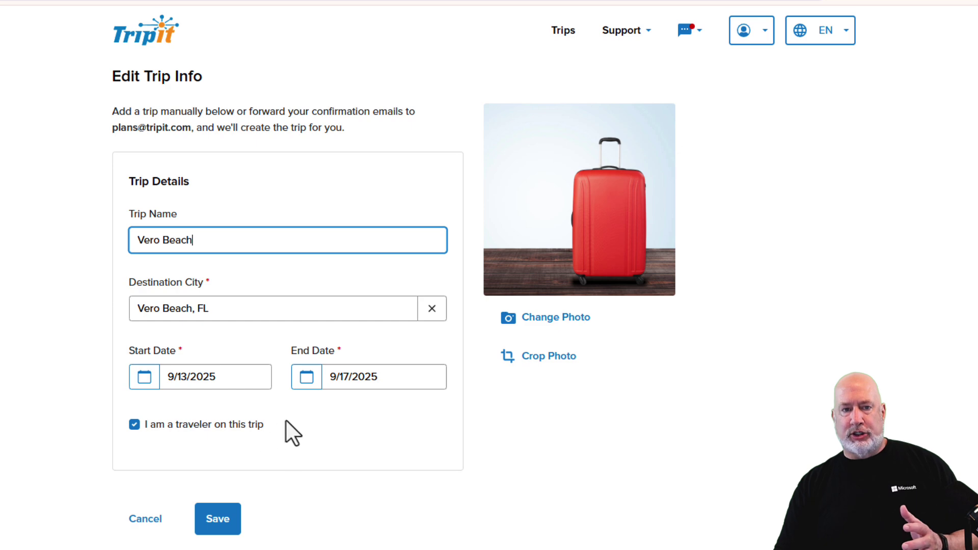
{"action": "left_click", "coordinate": [138, 520]}
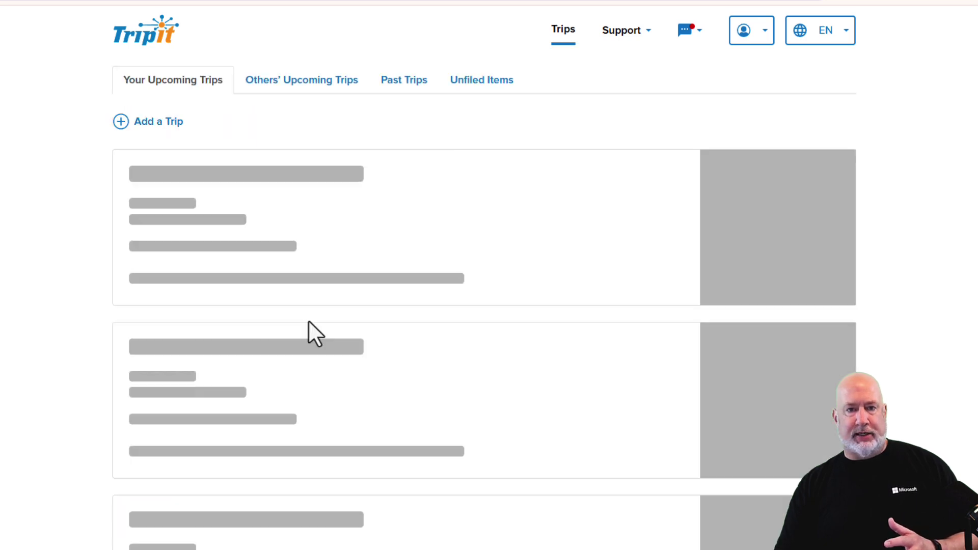
{"action": "left_click", "coordinate": [312, 267]}
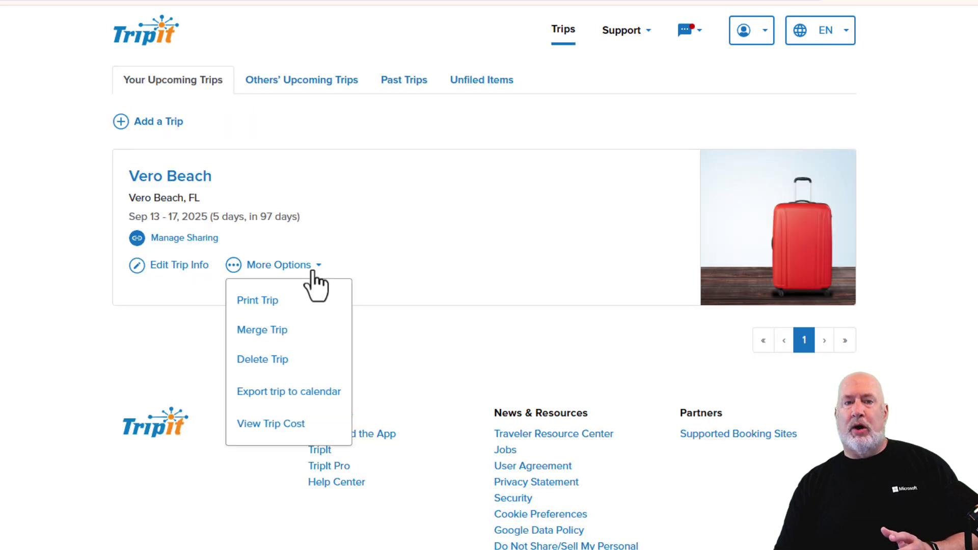